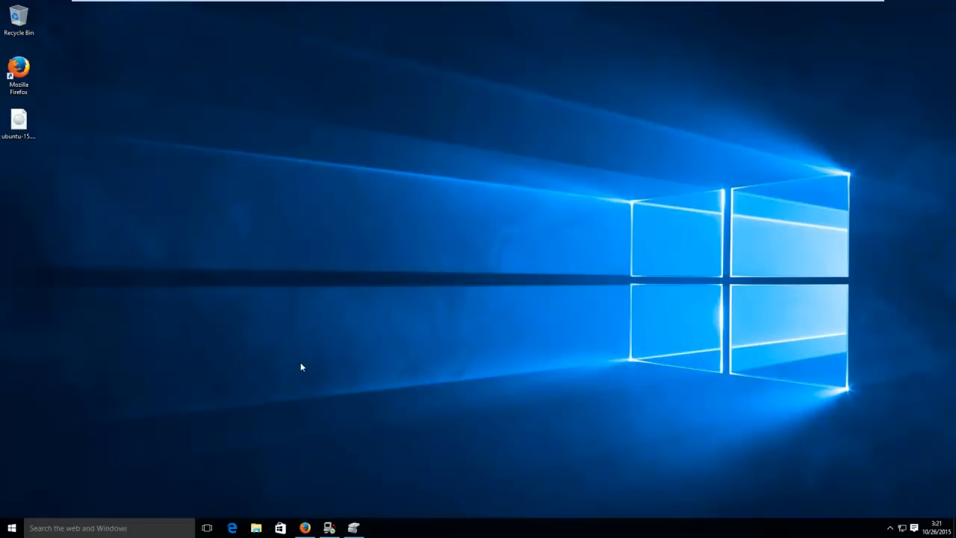
Step: Switch to Firefox and bring up the Ubuntu Desktop download page at the Ubuntu 15.10 section
{"action": "left_click", "coordinate": [308, 527]}
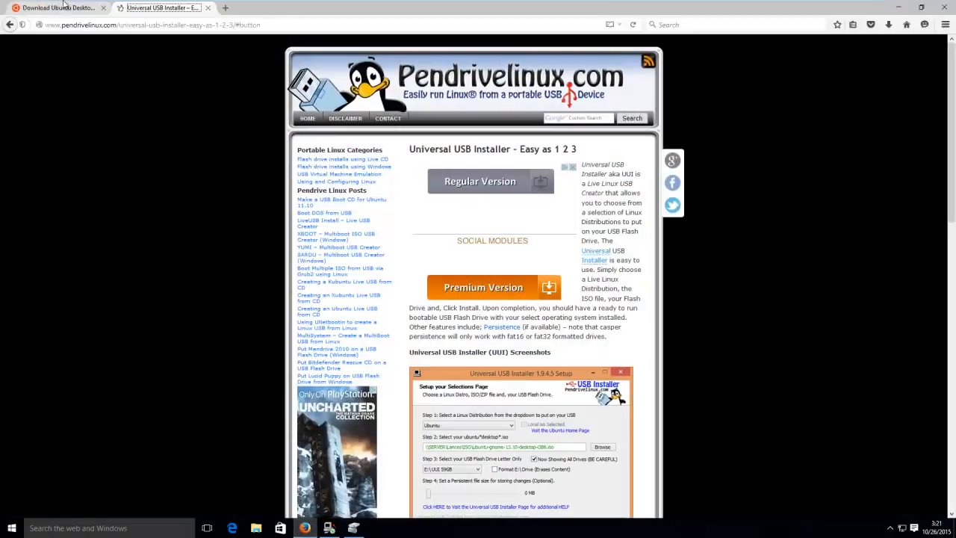
{"action": "left_click", "coordinate": [71, 7]}
{"action": "scroll", "coordinate": [207, 135], "scroll_direction": "up", "scroll_amount": 2}
{"action": "left_click", "coordinate": [151, 27]}
{"action": "left_click", "coordinate": [156, 162]}
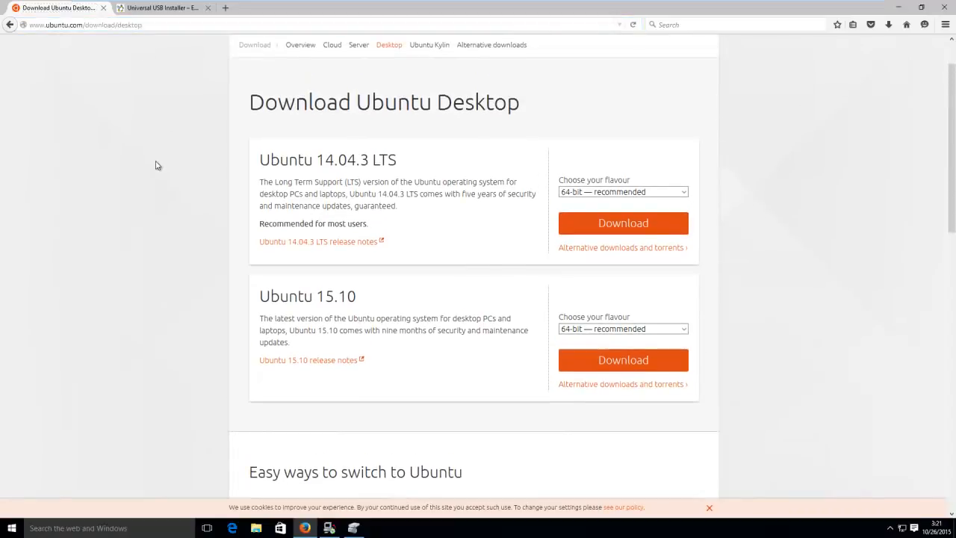
{"action": "scroll", "coordinate": [157, 171], "scroll_direction": "down", "scroll_amount": 2}
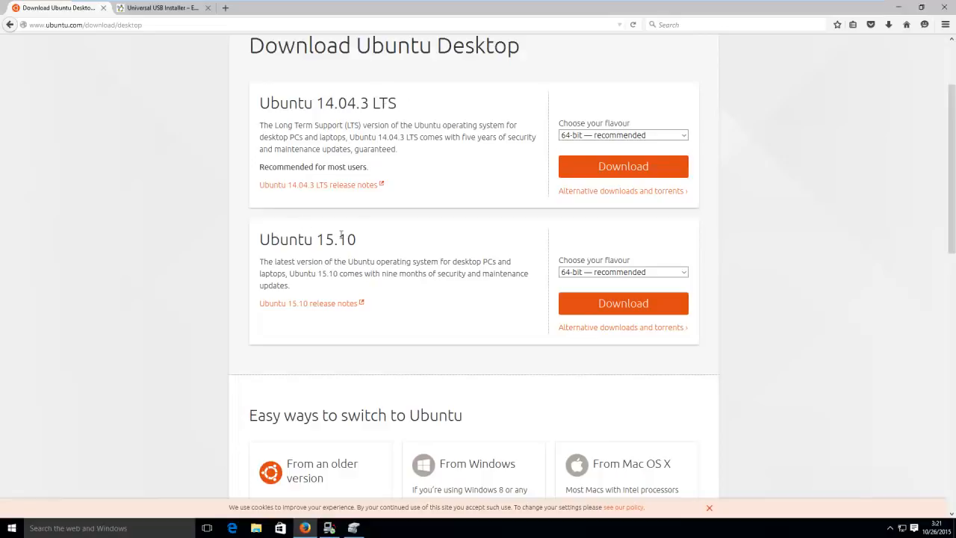
Step: Choose the 64-bit recommended flavour for the Ubuntu 15.10 download
{"action": "left_click_drag", "start_coordinate": [317, 239], "coordinate": [370, 239]}
{"action": "left_click", "coordinate": [365, 239]}
{"action": "left_click", "coordinate": [593, 273]}
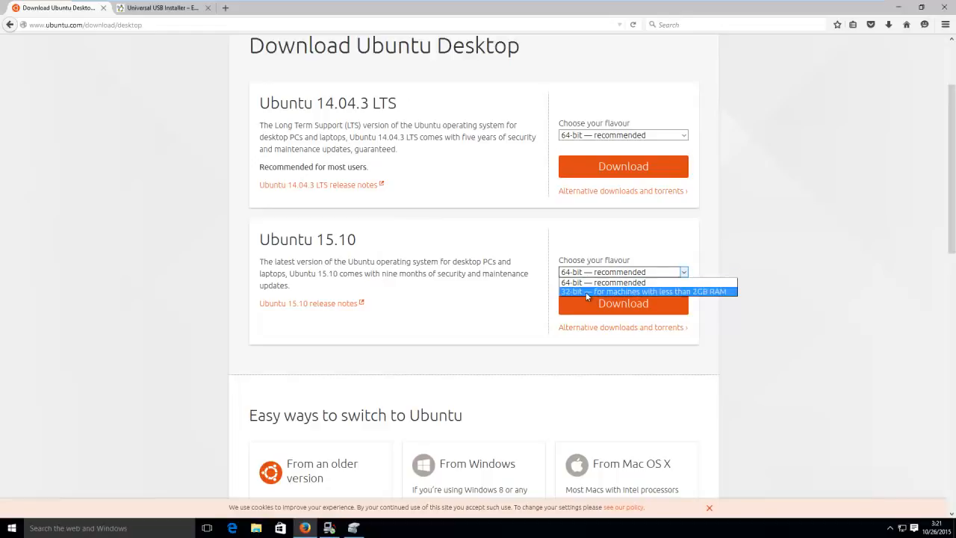
{"action": "left_click", "coordinate": [584, 284]}
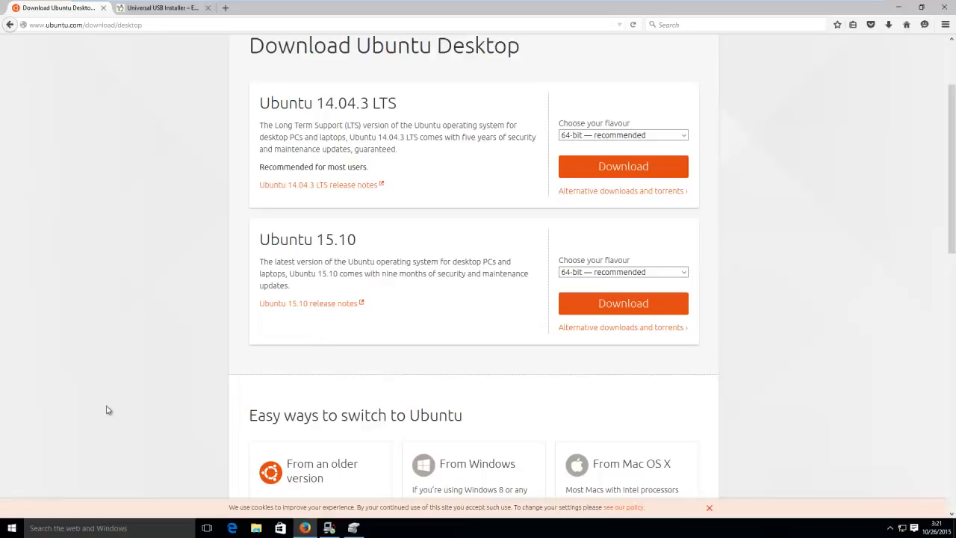
Step: Check the PC's installed RAM and system type in the Windows system information, and close Settings
{"action": "left_click", "coordinate": [12, 532]}
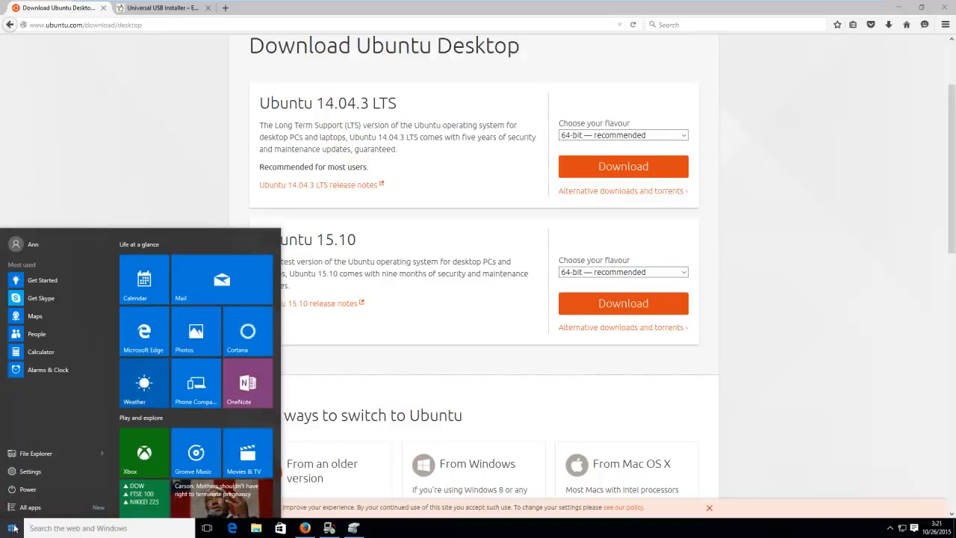
{"action": "left_click", "coordinate": [69, 470]}
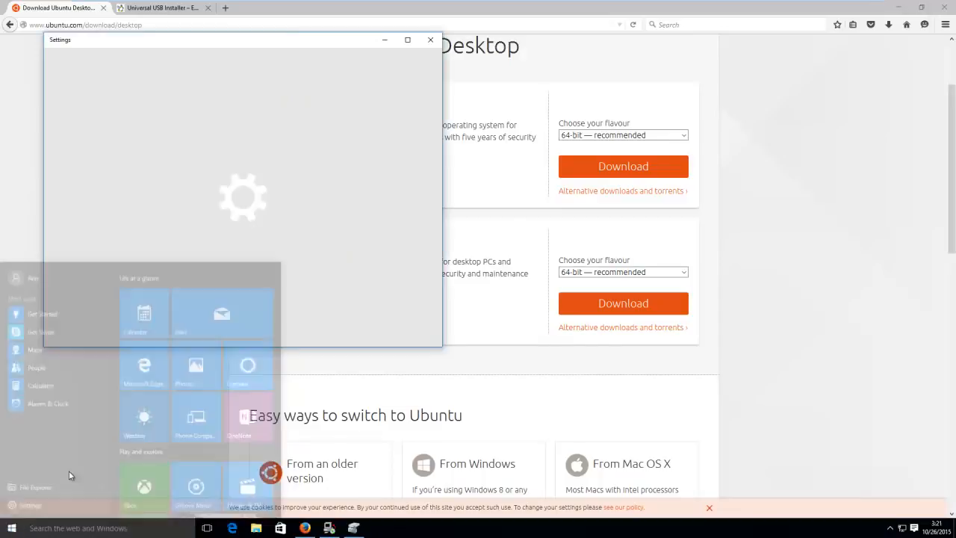
{"action": "left_click", "coordinate": [79, 142]}
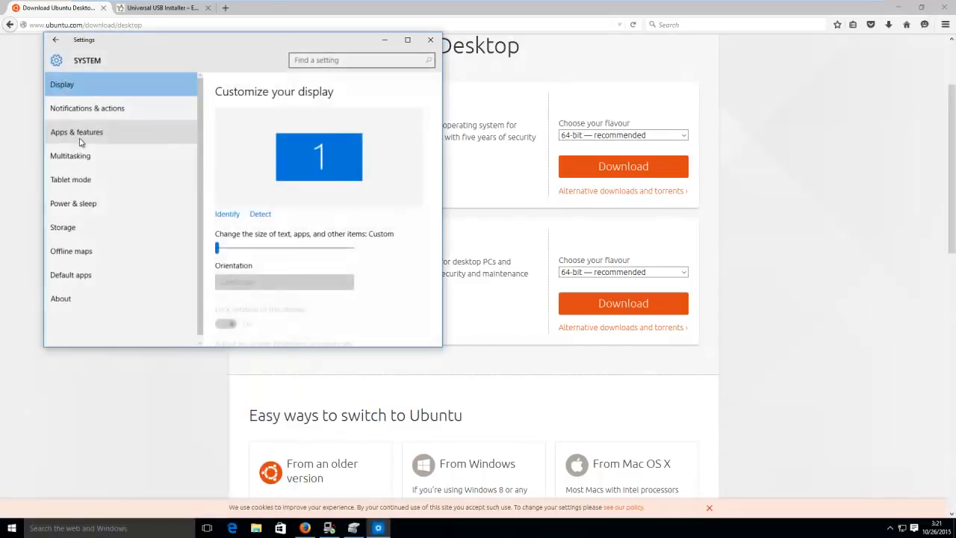
{"action": "left_click", "coordinate": [103, 300]}
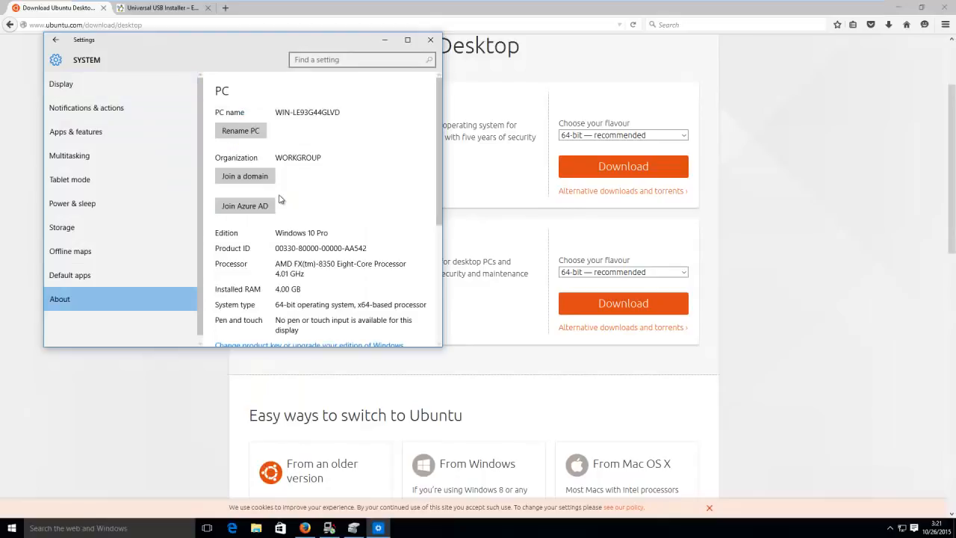
{"action": "scroll", "coordinate": [324, 209], "scroll_direction": "down", "scroll_amount": 1}
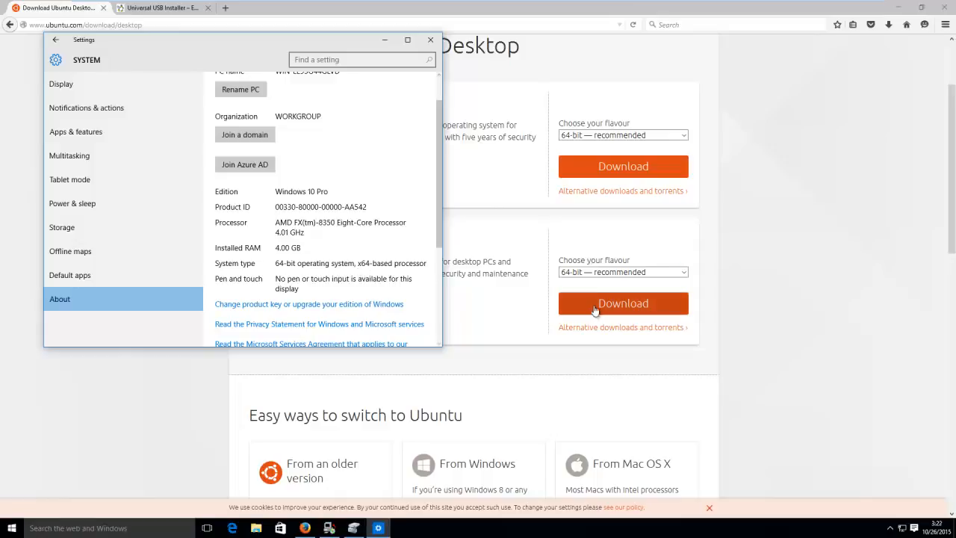
{"action": "left_click", "coordinate": [429, 40]}
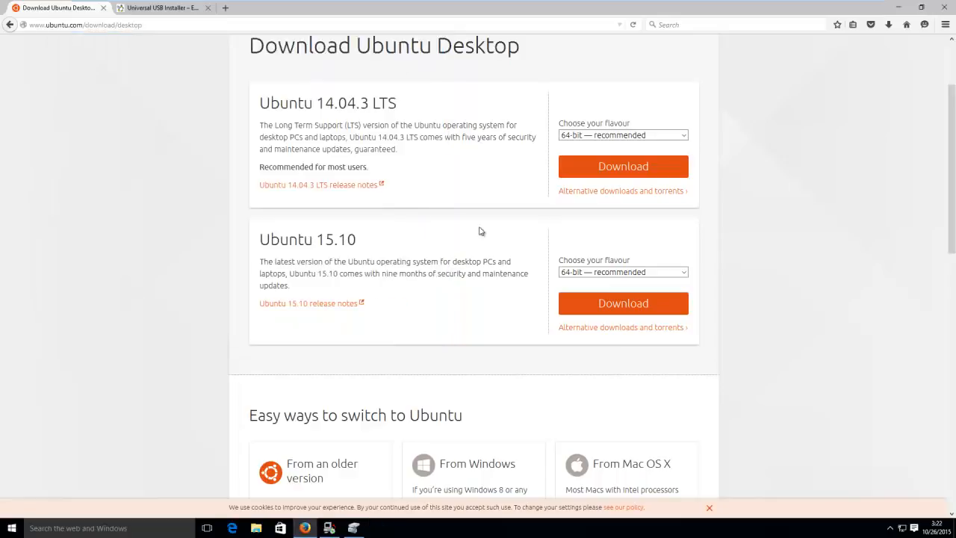
Step: Request the 64-bit Ubuntu 15.10 download without contributing, and cancel saving ubuntu-15.10-desktop-amd64.iso
{"action": "left_click", "coordinate": [587, 310]}
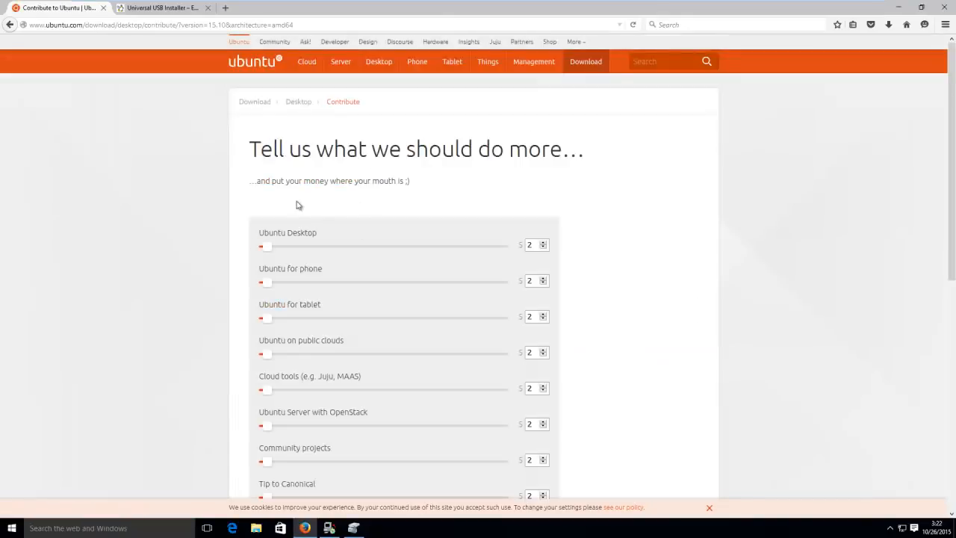
{"action": "scroll", "coordinate": [243, 253], "scroll_direction": "down", "scroll_amount": 4}
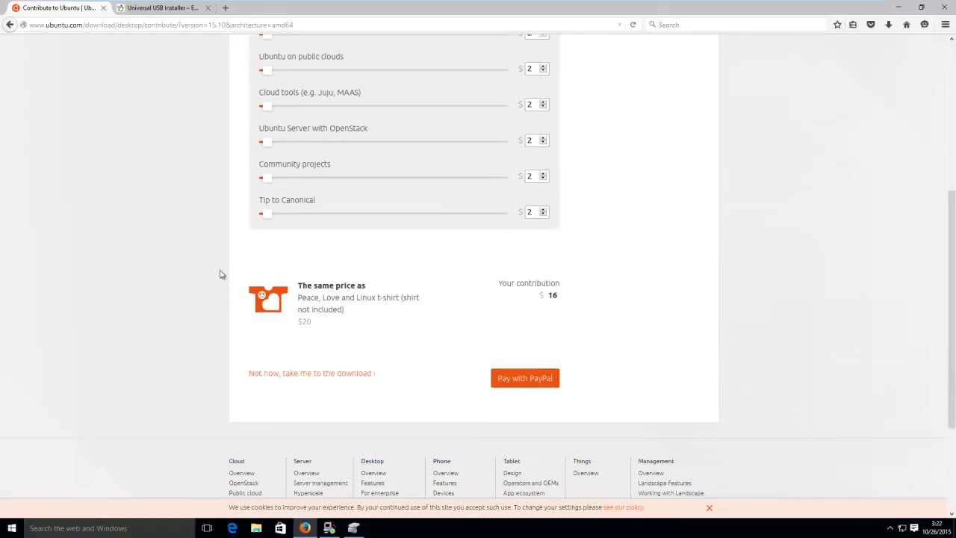
{"action": "left_click", "coordinate": [319, 373]}
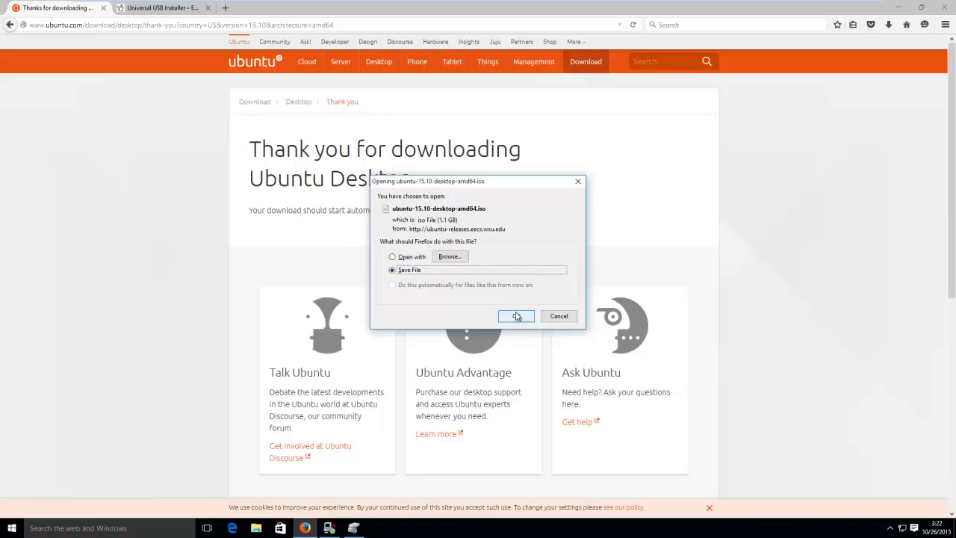
{"action": "left_click", "coordinate": [559, 316]}
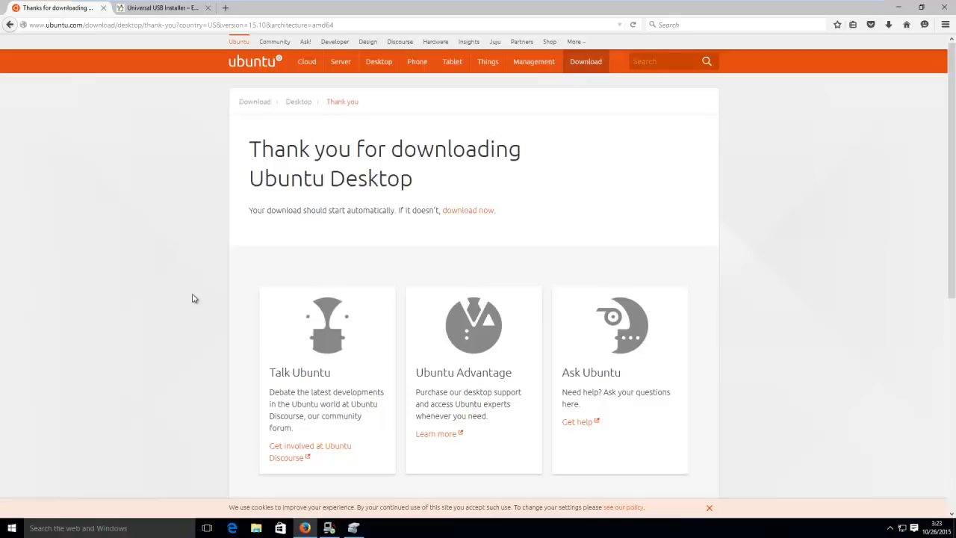
Step: Find the Universal-USB-Installer-1.9.6.1.exe download on the Pendrivelinux page
{"action": "left_click", "coordinate": [158, 15]}
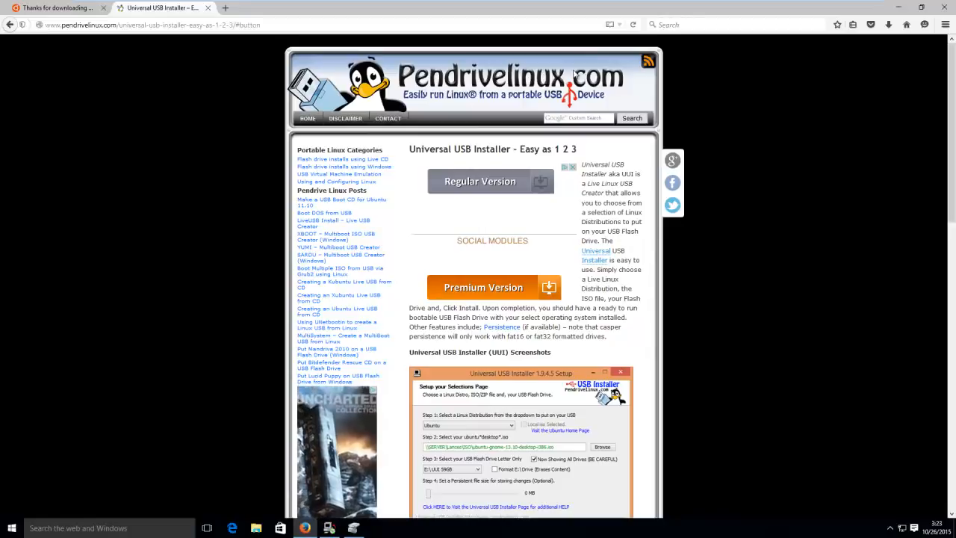
{"action": "scroll", "coordinate": [203, 112], "scroll_direction": "down", "scroll_amount": 1}
{"action": "scroll", "coordinate": [202, 111], "scroll_direction": "down", "scroll_amount": 5}
{"action": "scroll", "coordinate": [201, 111], "scroll_direction": "down", "scroll_amount": 5}
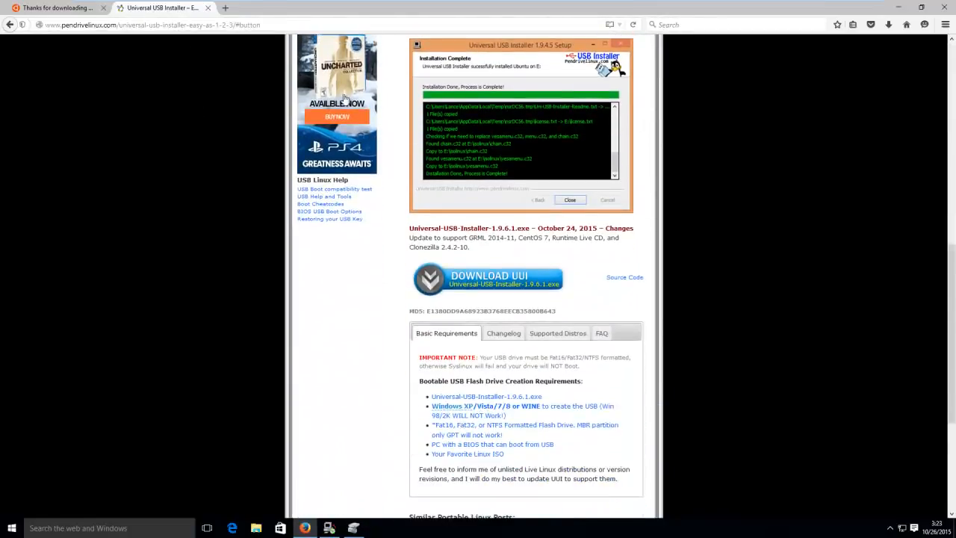
{"action": "scroll", "coordinate": [389, 112], "scroll_direction": "up", "scroll_amount": 10}
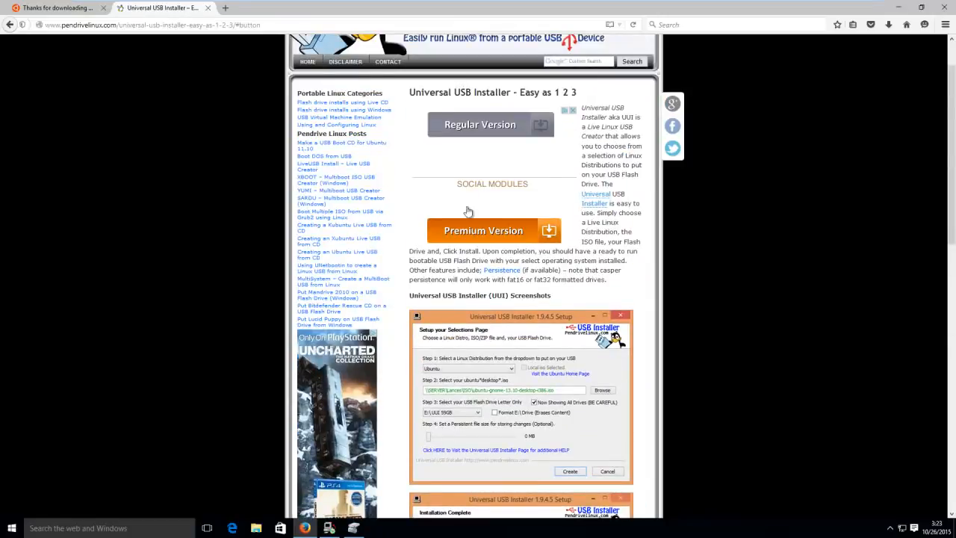
{"action": "scroll", "coordinate": [431, 220], "scroll_direction": "down", "scroll_amount": 10}
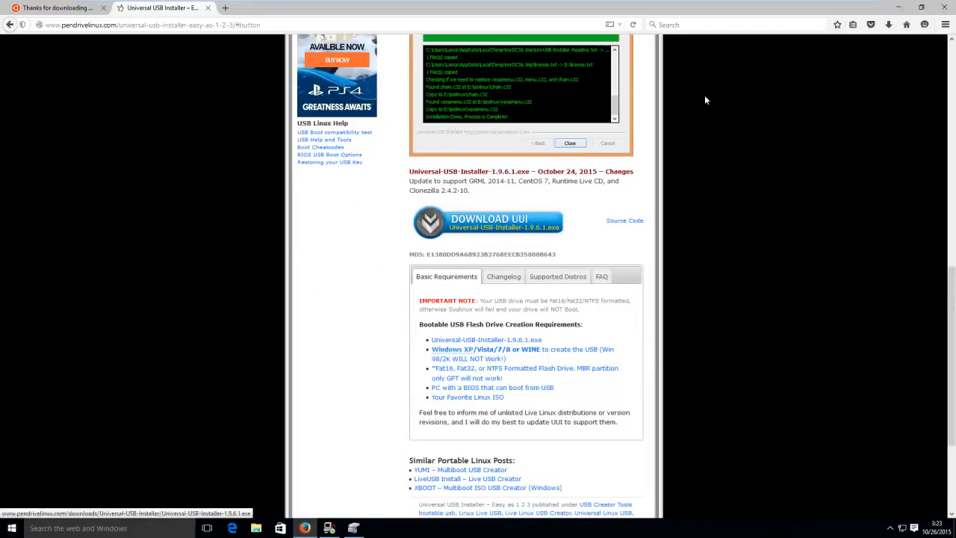
Step: Run the downloaded Universal-USB-Installer-1.9.6.1.exe, accept its license agreement, and minimize the browser
{"action": "left_click", "coordinate": [887, 24]}
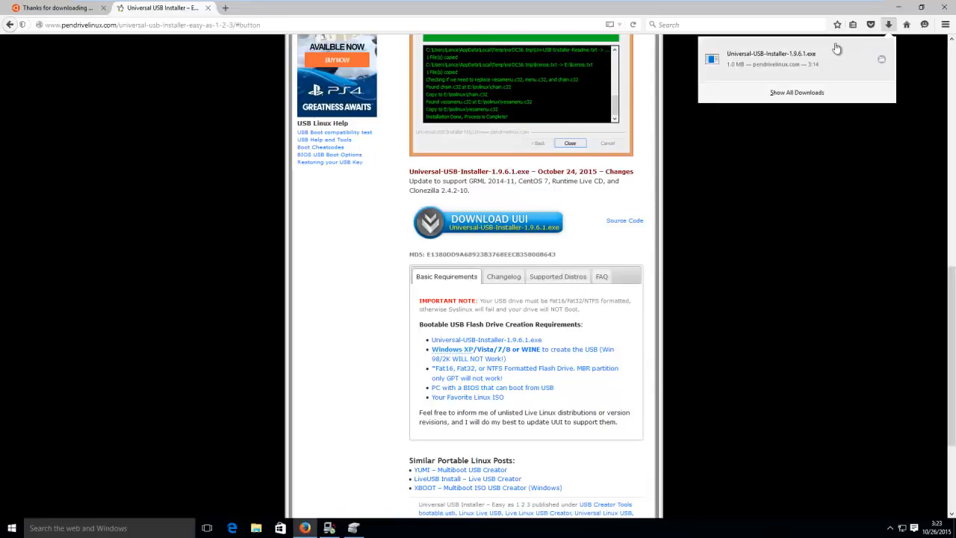
{"action": "left_click", "coordinate": [817, 74]}
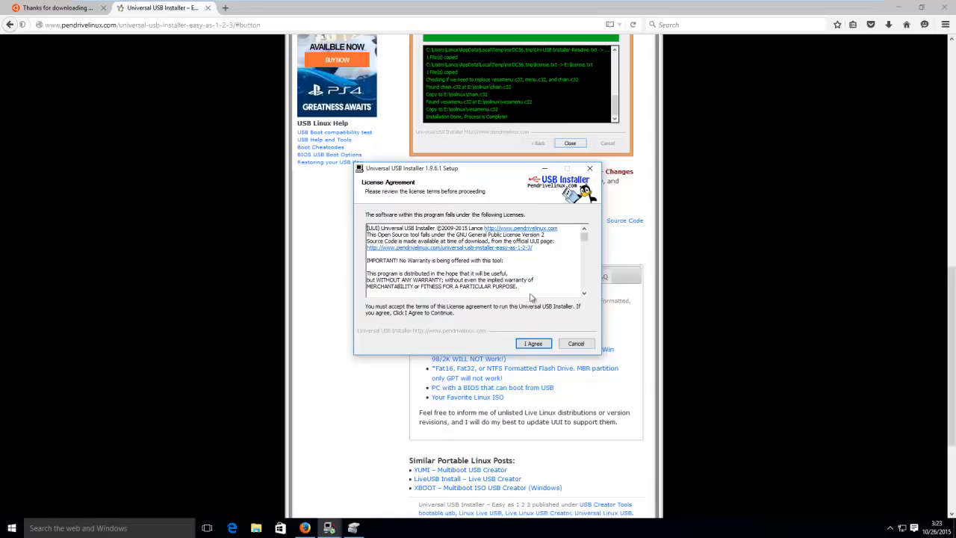
{"action": "left_click", "coordinate": [533, 343]}
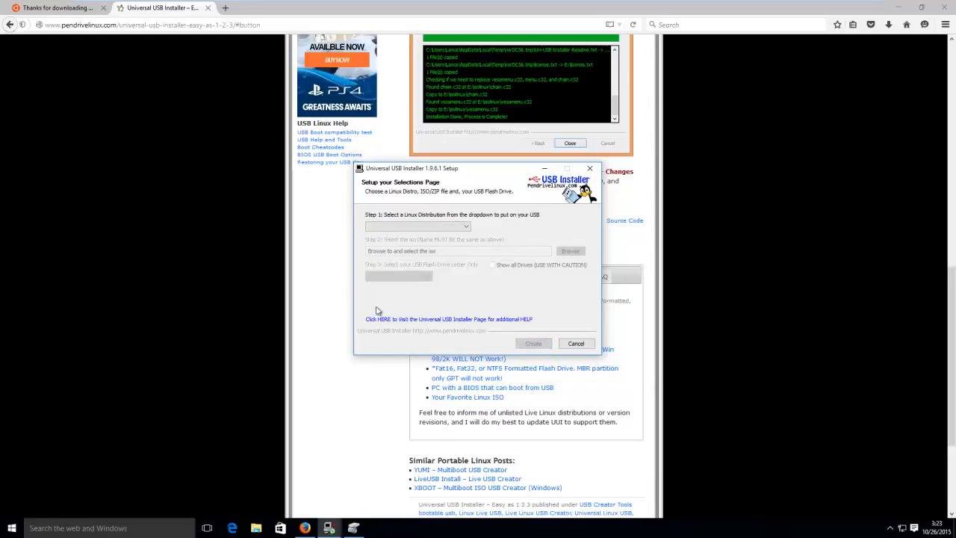
{"action": "left_click", "coordinate": [896, 7]}
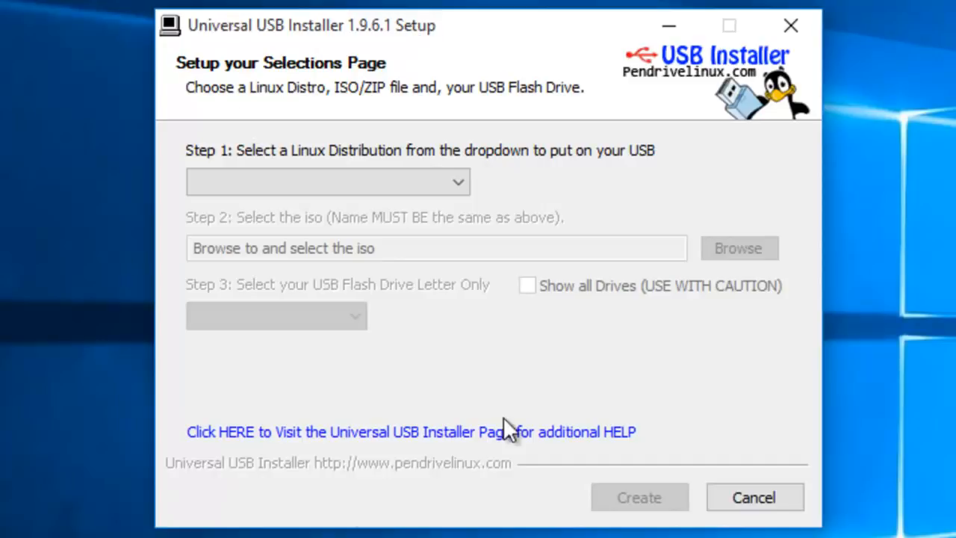
Step: Select Ubuntu as the Linux distribution and load ubuntu-15.10-desktop-amd64.iso from the Desktop folder
{"action": "left_click", "coordinate": [340, 180]}
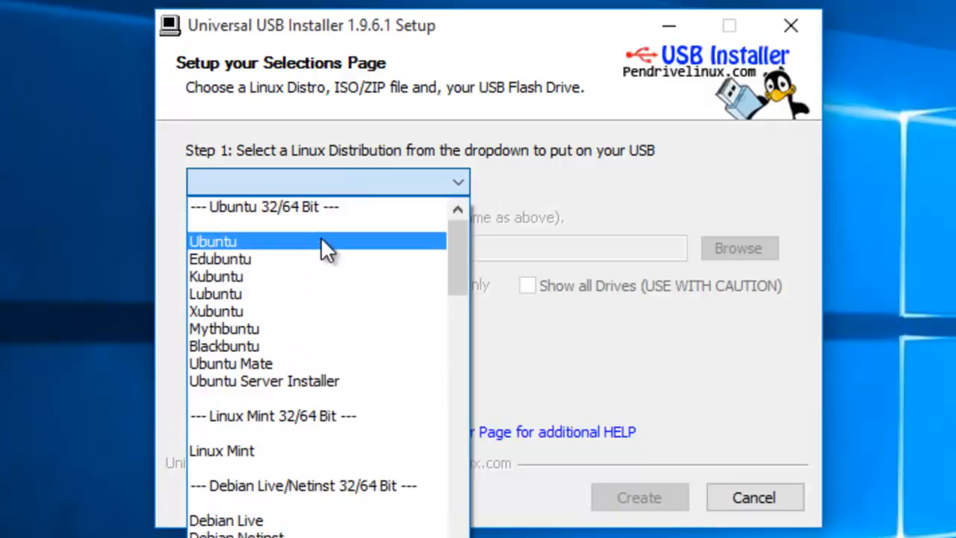
{"action": "left_click", "coordinate": [321, 239]}
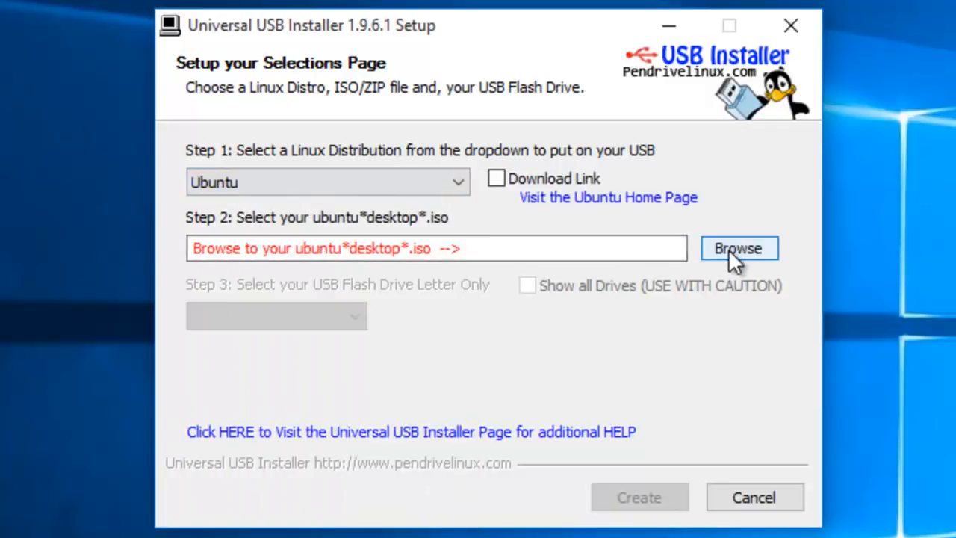
{"action": "left_click", "coordinate": [732, 251]}
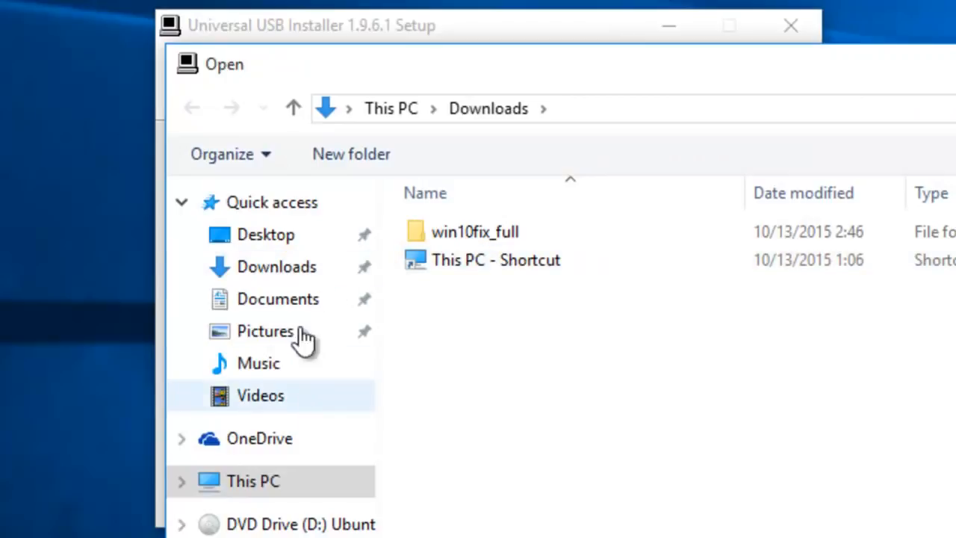
{"action": "left_click", "coordinate": [308, 237]}
{"action": "left_click", "coordinate": [499, 241]}
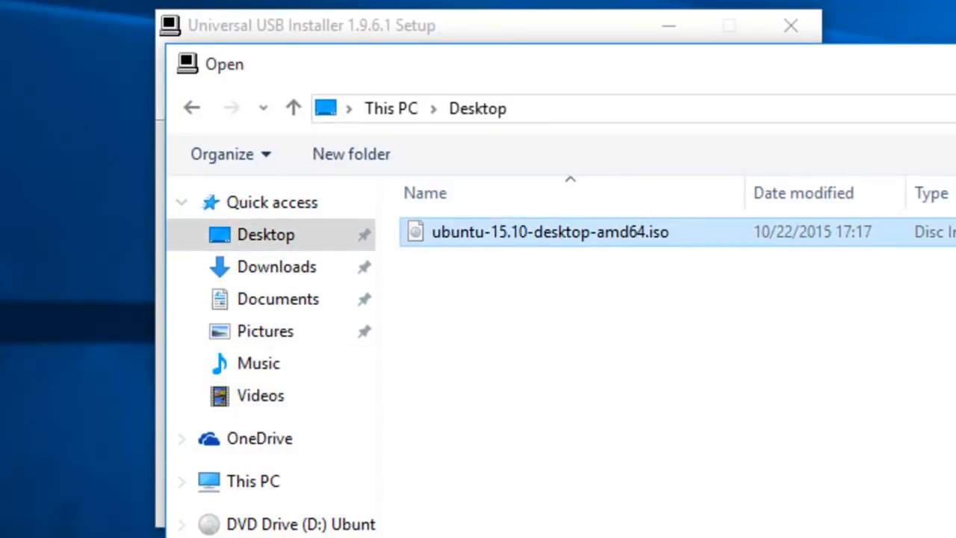
{"action": "key", "text": "Return"}
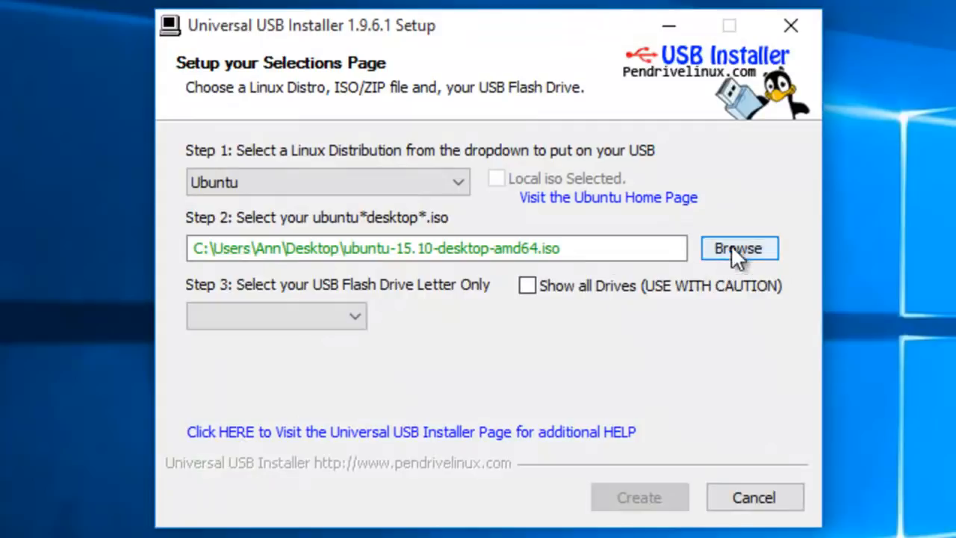
Step: Choose flash drive E:\ with formatting enabled, and start creating the bootable Ubuntu USB, confirming the listed actions
{"action": "left_click", "coordinate": [333, 316]}
{"action": "left_click", "coordinate": [326, 341]}
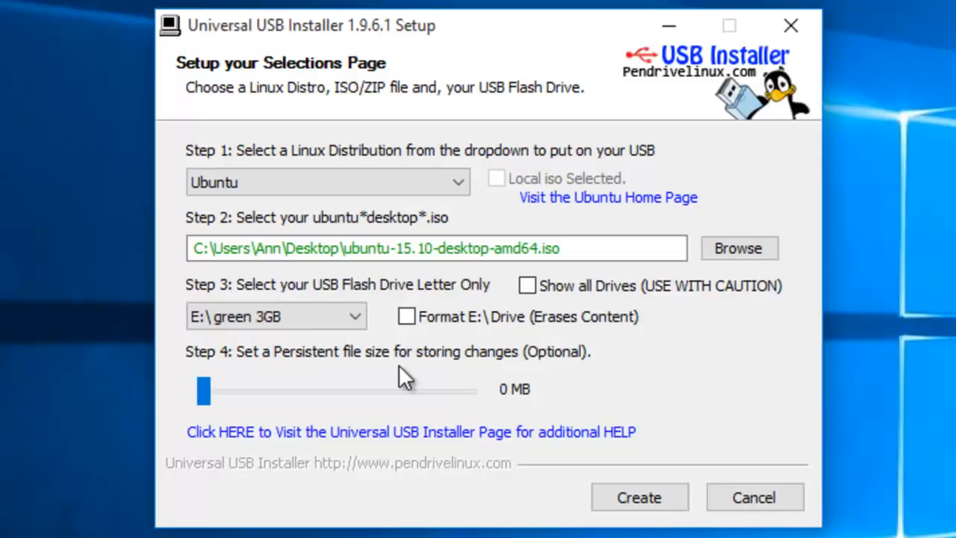
{"action": "left_click", "coordinate": [404, 316]}
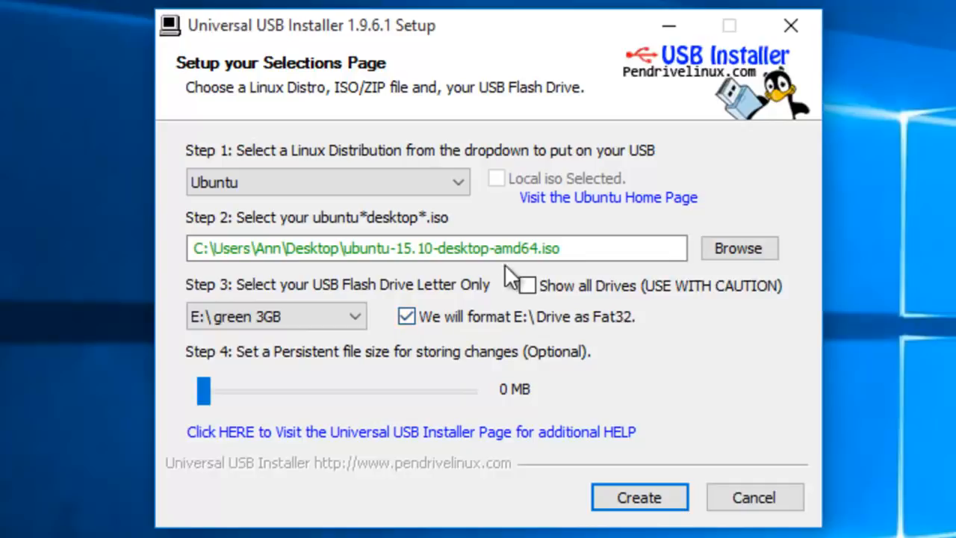
{"action": "left_click", "coordinate": [636, 495]}
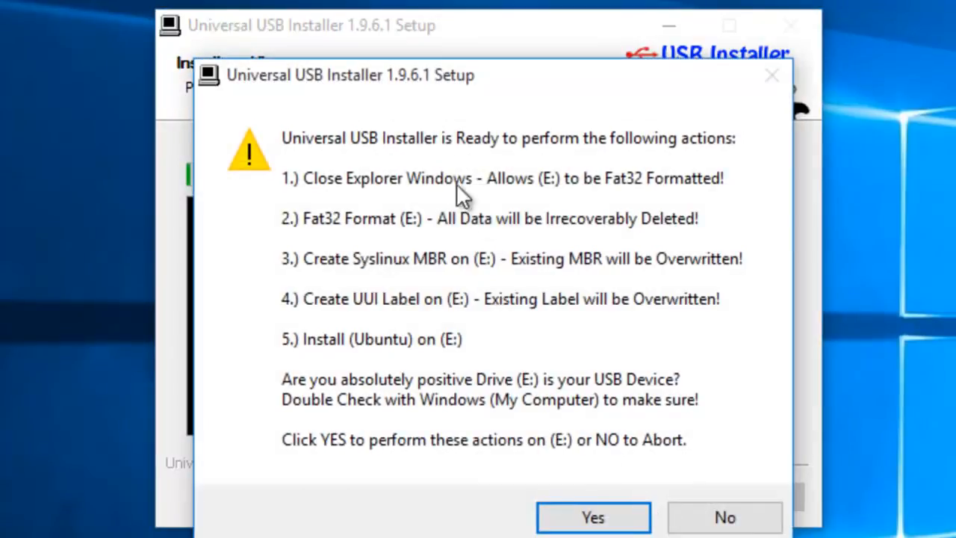
{"action": "left_click", "coordinate": [590, 518]}
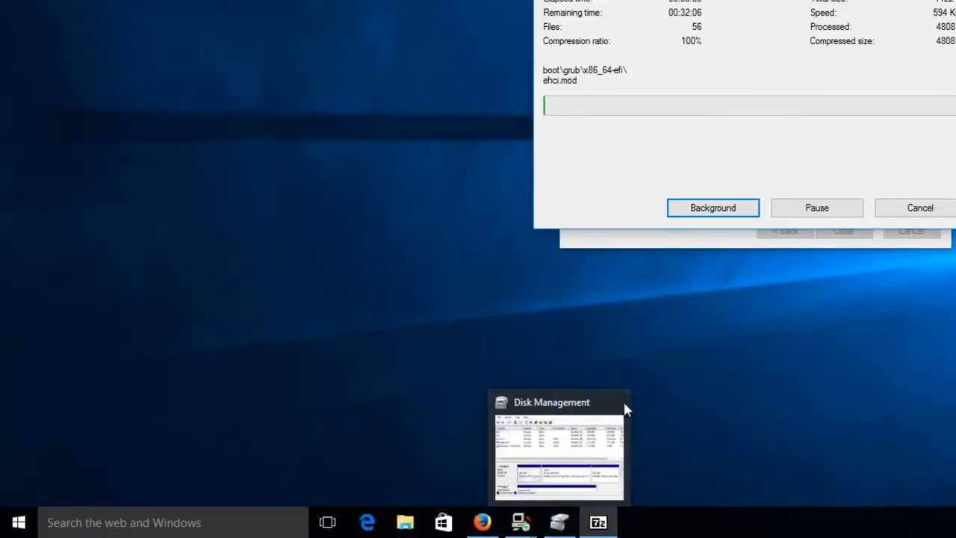
Step: Search Windows for "create and form" and open the hard disk partitions tool
{"action": "key", "text": "super"}
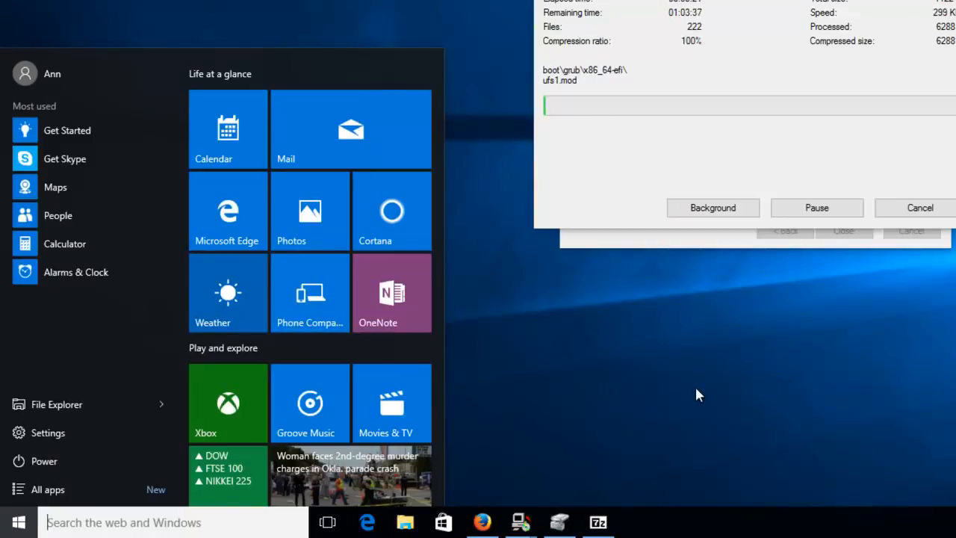
{"action": "type", "text": "create and form"}
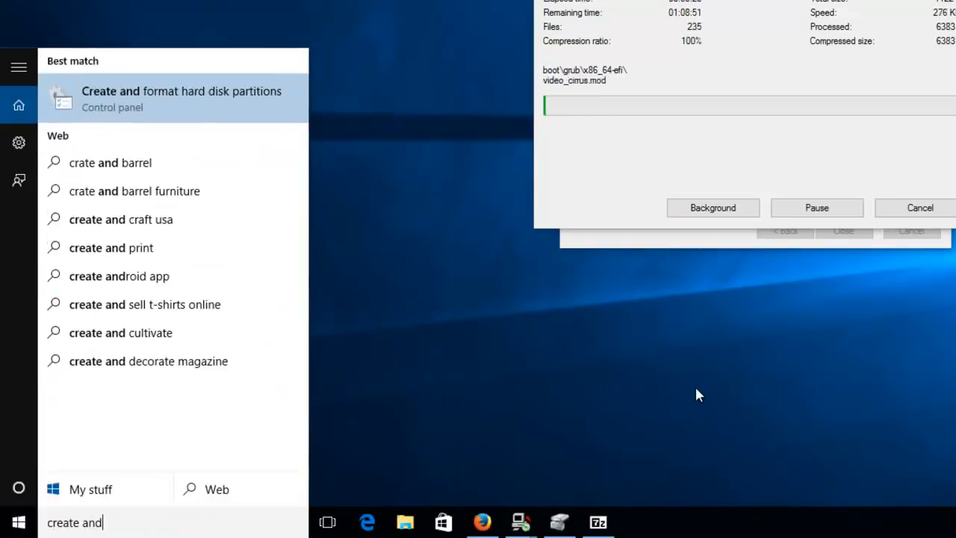
{"action": "left_click", "coordinate": [192, 114]}
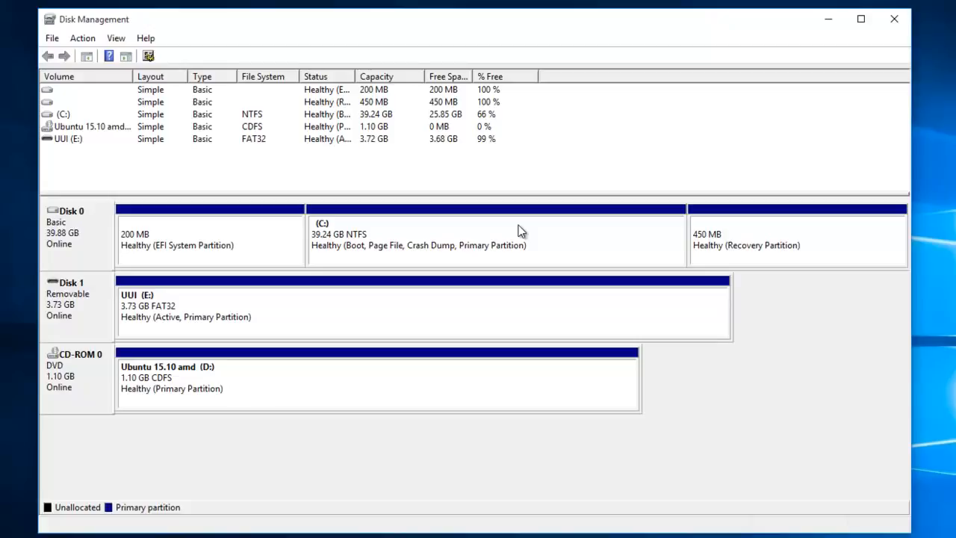
Step: Shrink the C: volume on Disk 0 by 20480 MB to free unallocated space
{"action": "left_click", "coordinate": [493, 224]}
{"action": "right_click", "coordinate": [438, 231]}
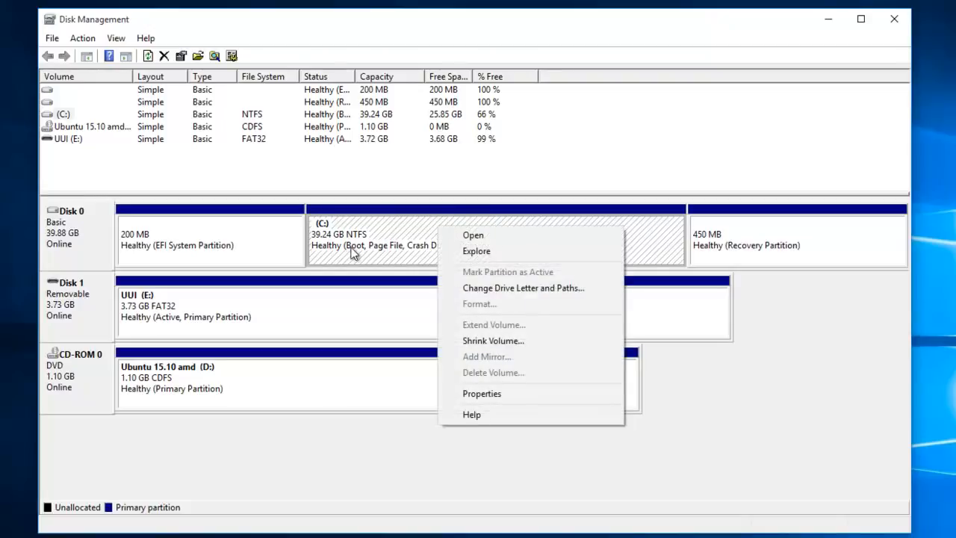
{"action": "left_click", "coordinate": [387, 227]}
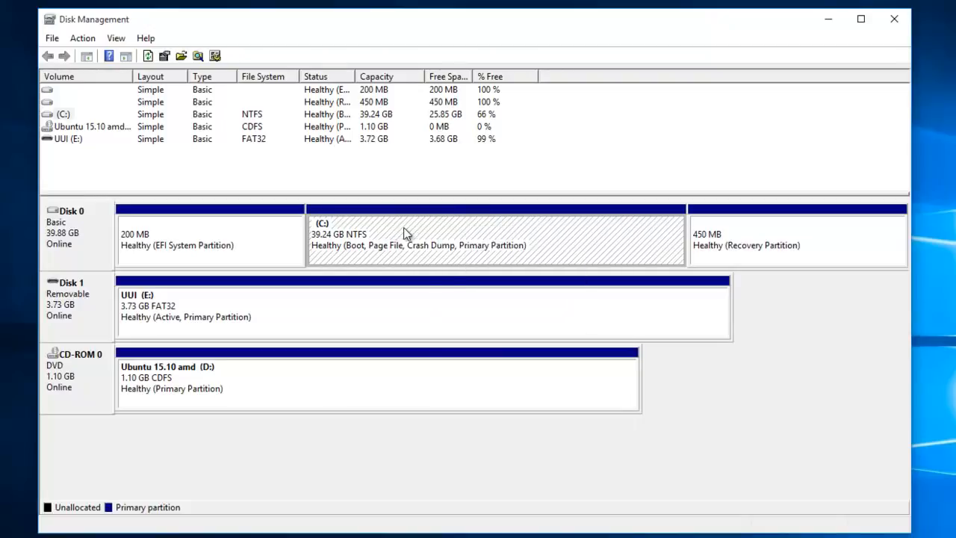
{"action": "right_click", "coordinate": [437, 228]}
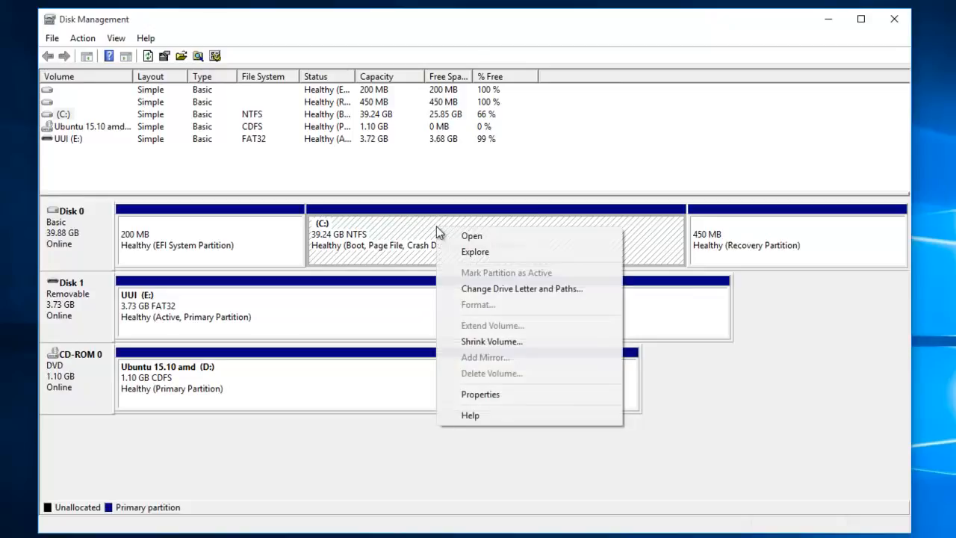
{"action": "left_click", "coordinate": [523, 341]}
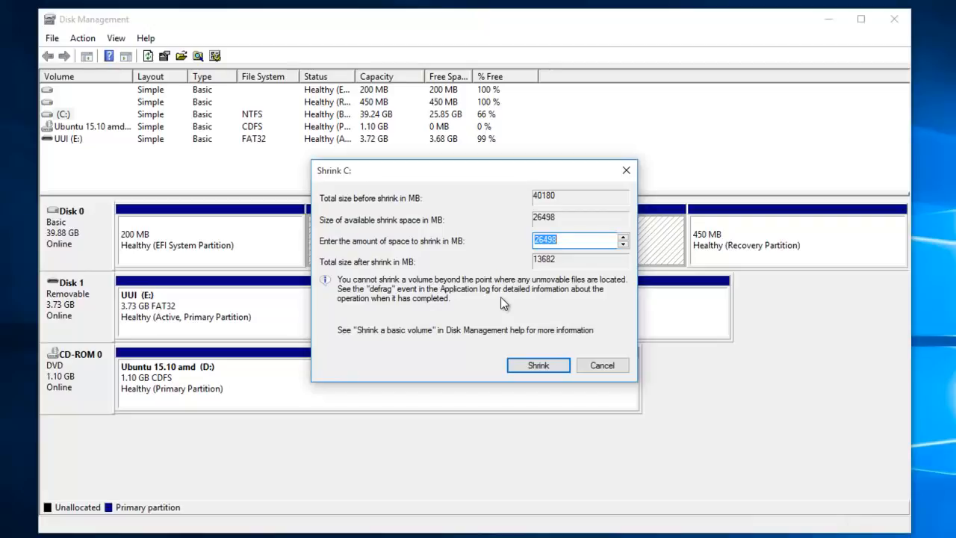
{"action": "left_click", "coordinate": [563, 238]}
{"action": "left_click_drag", "start_coordinate": [589, 241], "coordinate": [503, 245]}
{"action": "left_click", "coordinate": [561, 239]}
{"action": "left_click_drag", "start_coordinate": [574, 240], "coordinate": [513, 252]}
{"action": "key", "text": "BackSpace"}
{"action": "type", "text": "20480"}
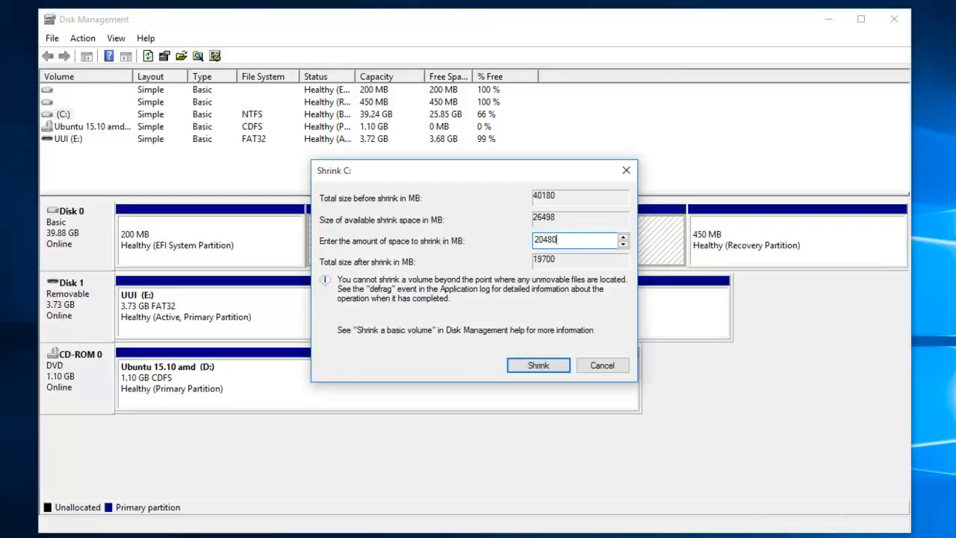
{"action": "left_click", "coordinate": [529, 365]}
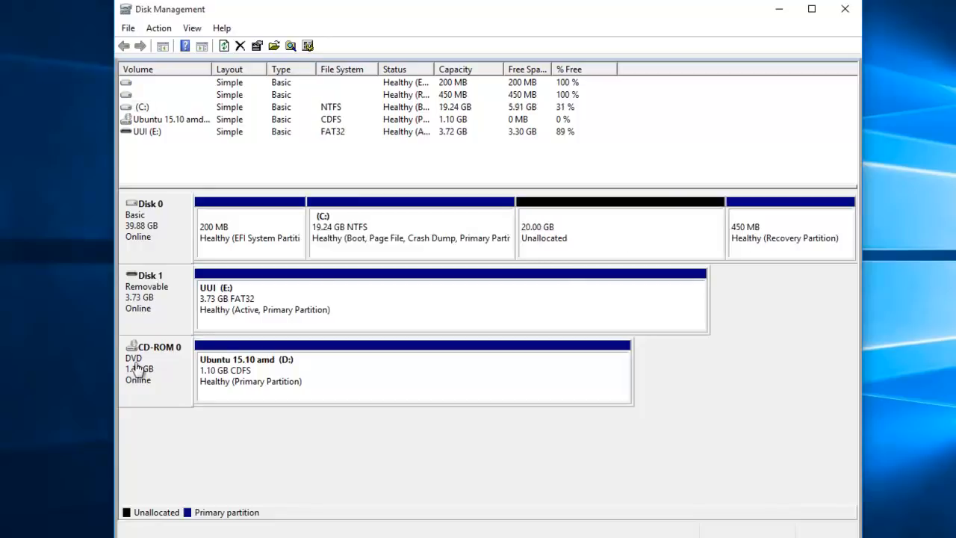
Step: Select the unallocated space on Disk 0, close Disk Management, and restart the computer
{"action": "left_click", "coordinate": [560, 237]}
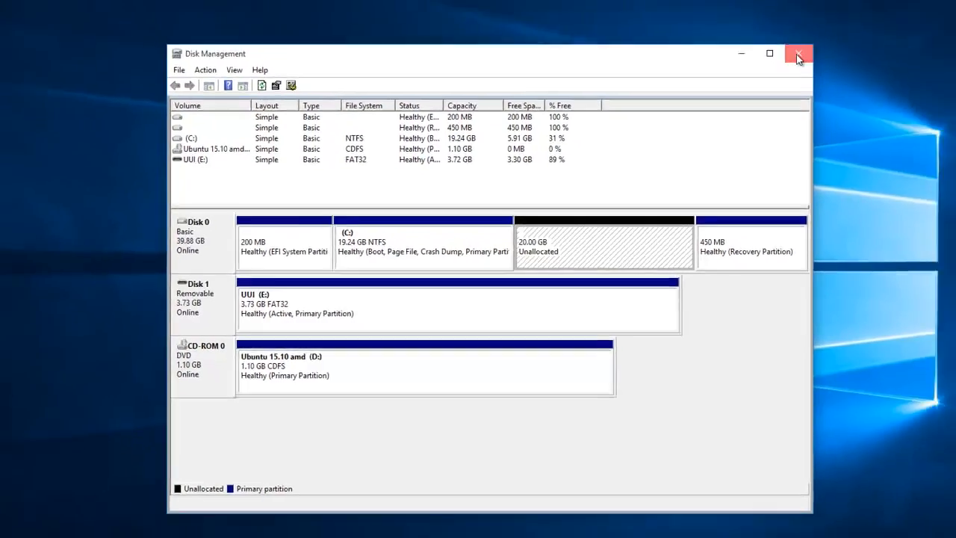
{"action": "left_click", "coordinate": [797, 57]}
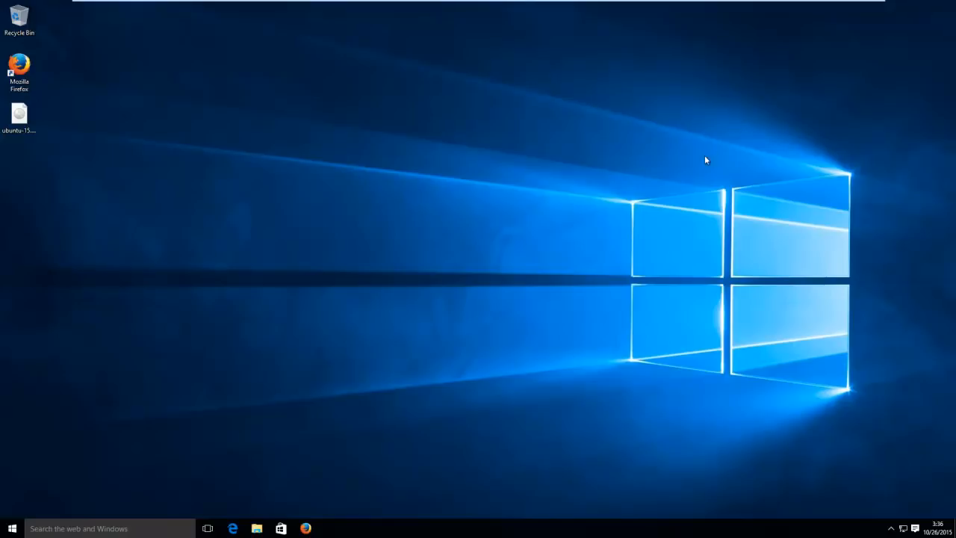
{"action": "left_click", "coordinate": [12, 528]}
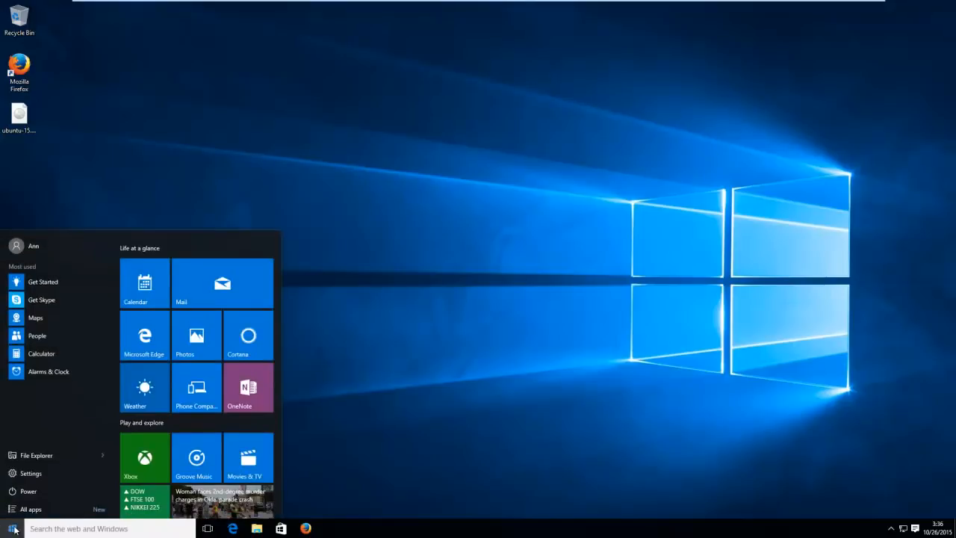
{"action": "left_click", "coordinate": [51, 485]}
{"action": "left_click", "coordinate": [53, 470]}
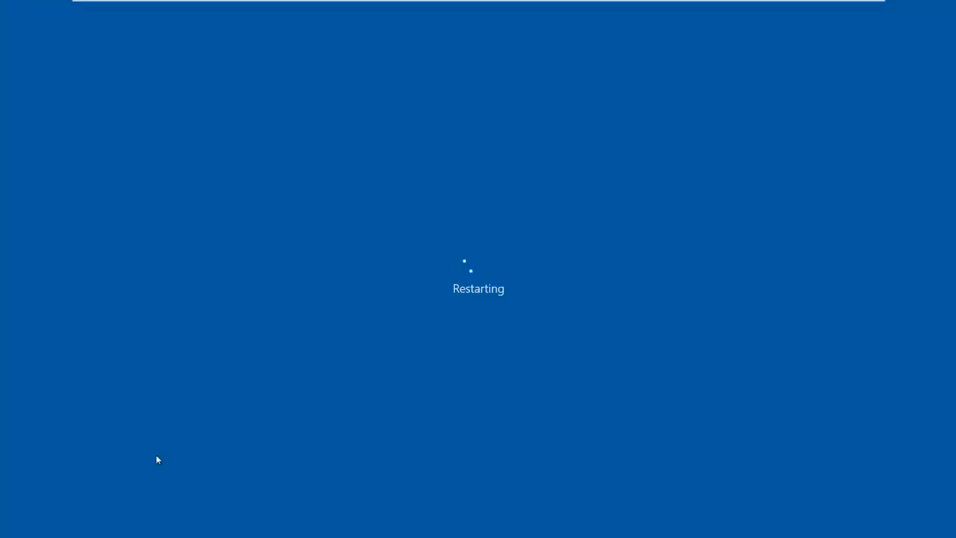